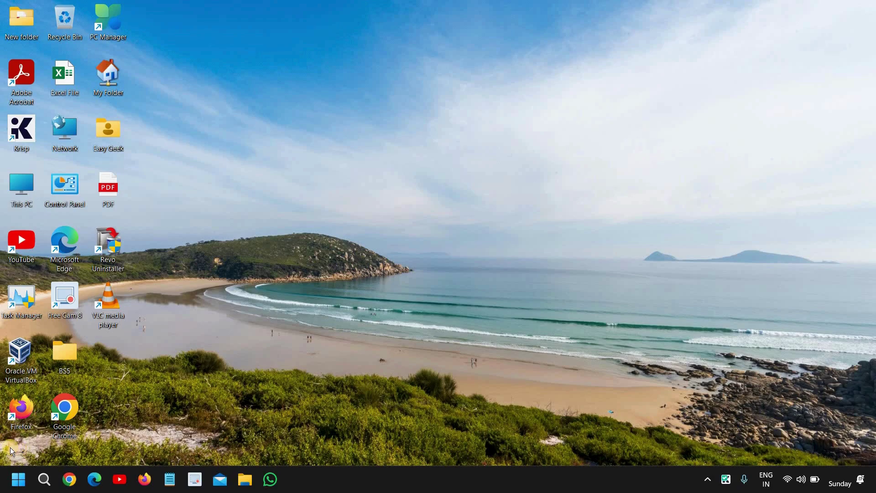
Launch Settings from the Win+X quick-link menu and go to the System page
{"action": "right_click", "coordinate": [21, 482]}
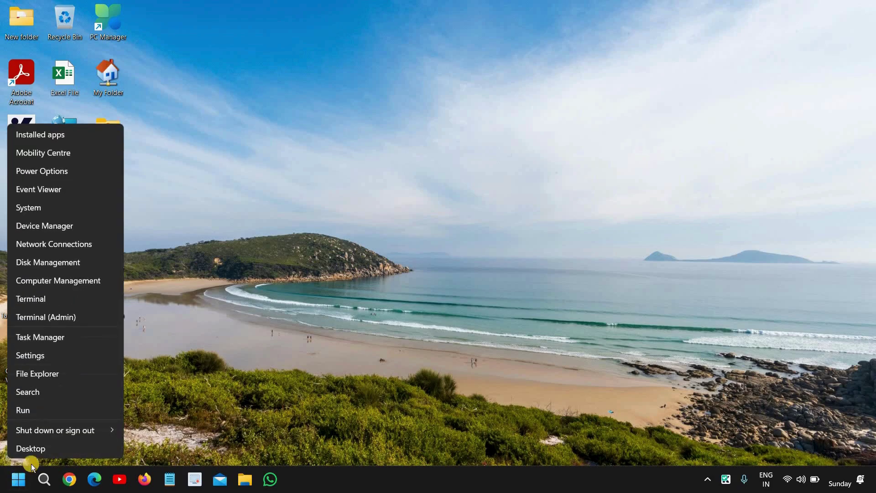
{"action": "left_click", "coordinate": [43, 357]}
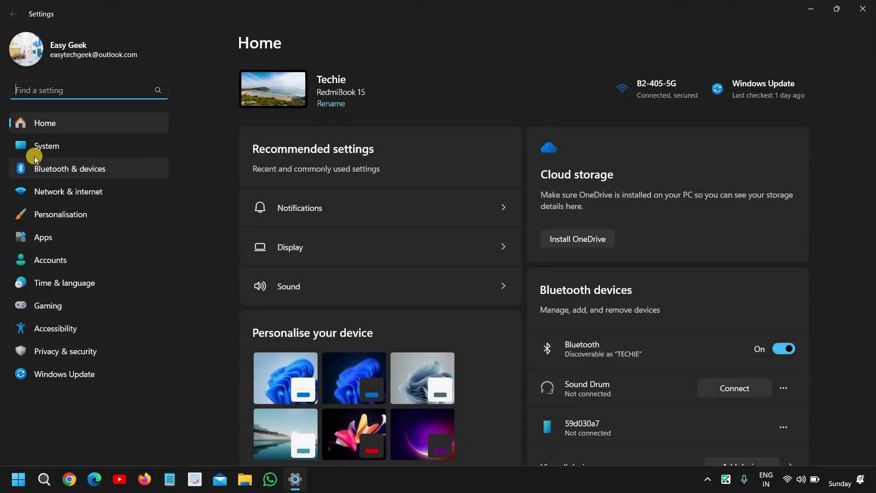
{"action": "left_click", "coordinate": [67, 148]}
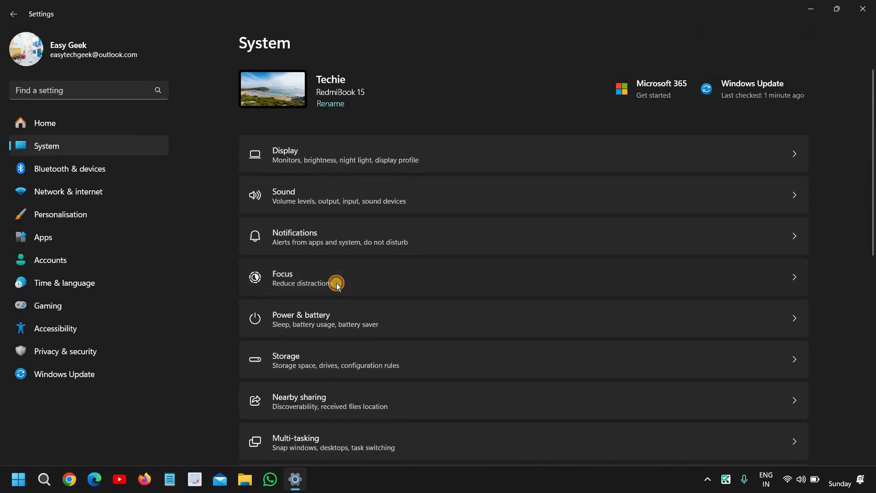
Look over the Focus session options, then close Settings
{"action": "left_click", "coordinate": [337, 283]}
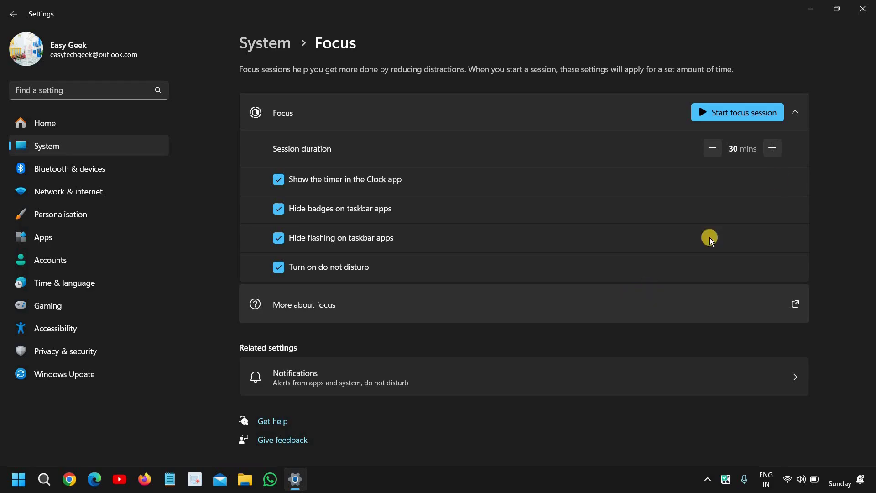
{"action": "left_click", "coordinate": [863, 9]}
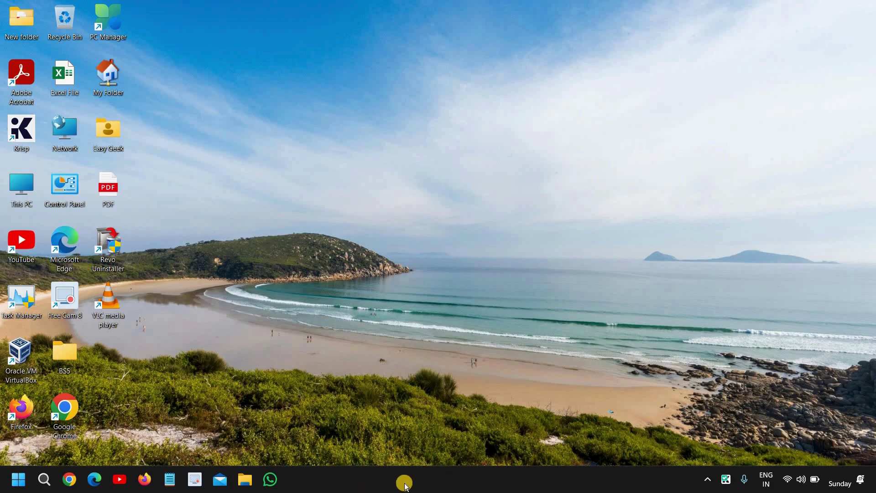
{"action": "right_click", "coordinate": [427, 483]}
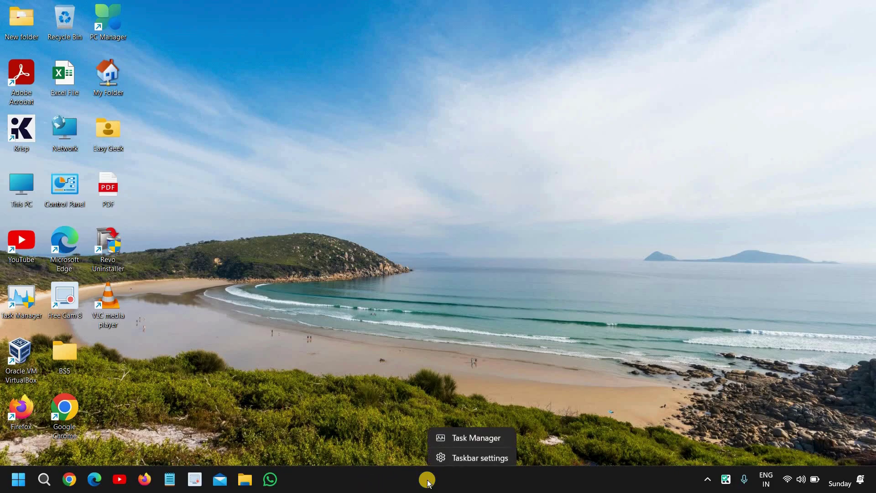
{"action": "left_click", "coordinate": [477, 454]}
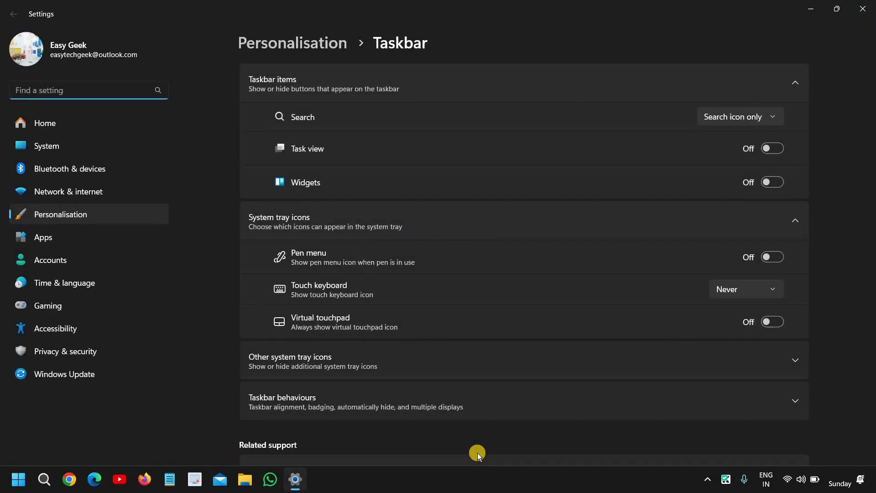
{"action": "scroll", "coordinate": [477, 452], "scroll_direction": "down", "scroll_amount": 2}
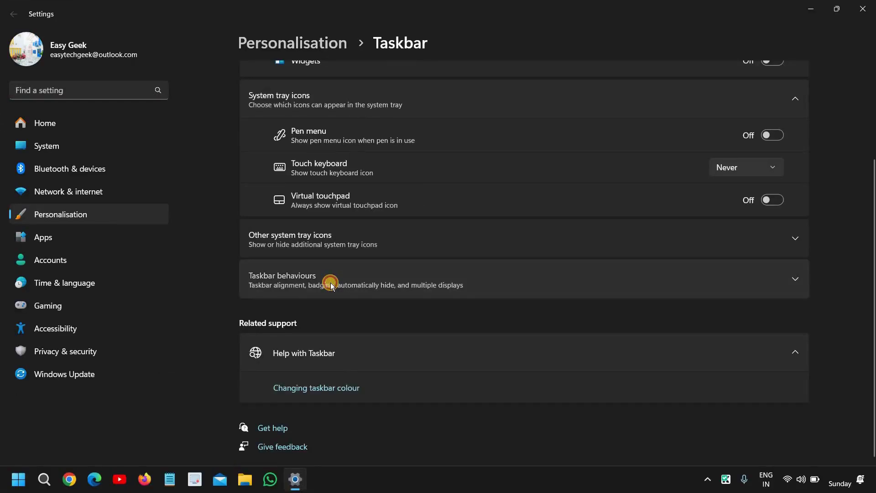
{"action": "left_click", "coordinate": [331, 283]}
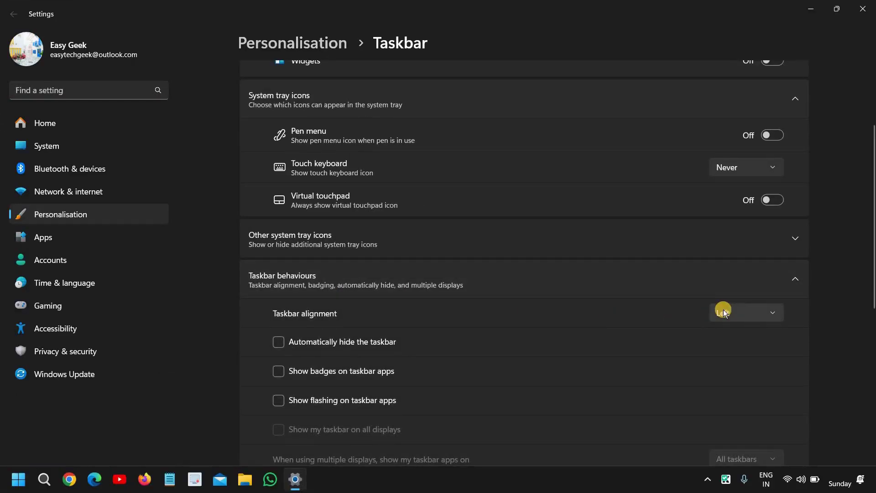
{"action": "left_click", "coordinate": [737, 310]}
{"action": "left_click", "coordinate": [737, 310]}
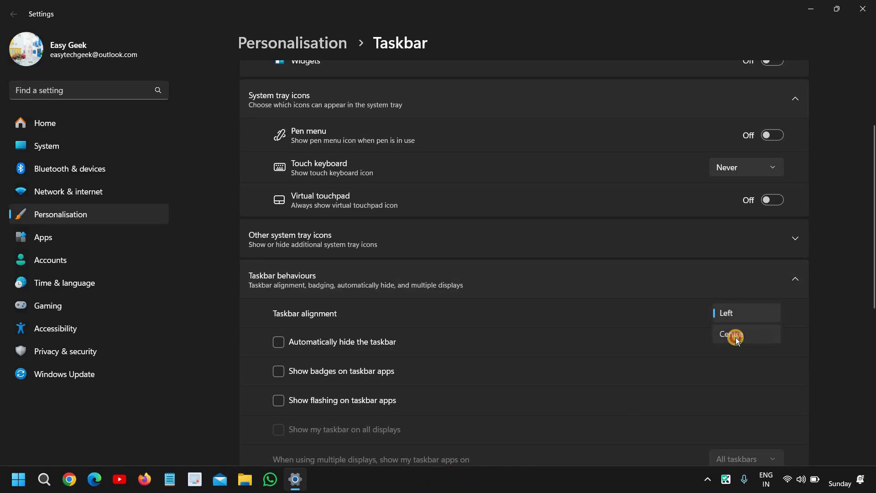
{"action": "left_click", "coordinate": [734, 334]}
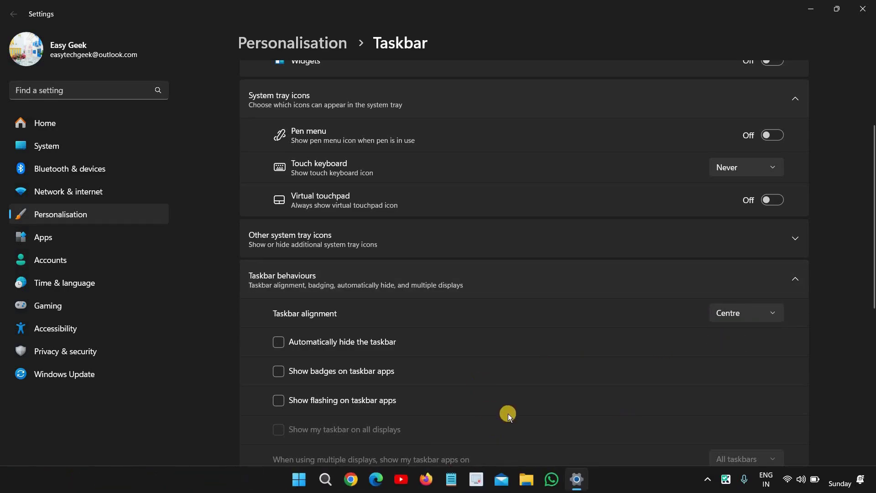
{"action": "left_click", "coordinate": [728, 313]}
{"action": "left_click", "coordinate": [728, 293]}
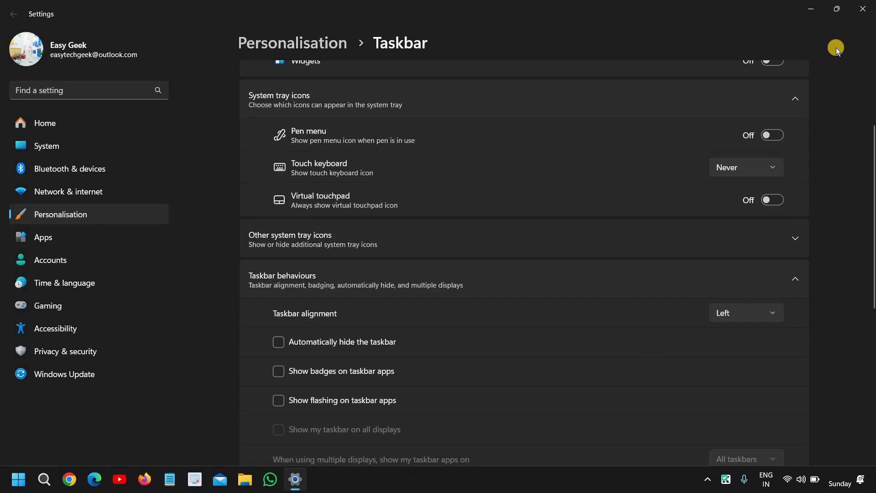
{"action": "left_click", "coordinate": [862, 9]}
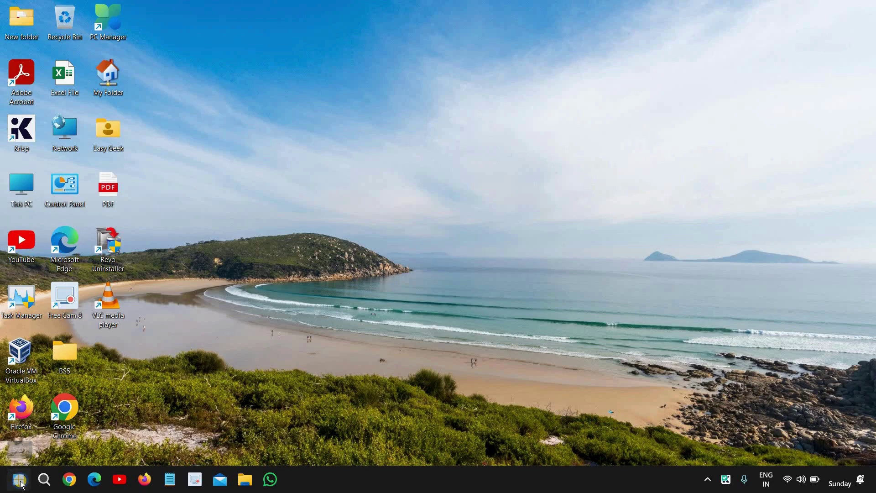
Relaunch Settings from the Win+X menu and go through System to Personalisation
{"action": "right_click", "coordinate": [21, 484]}
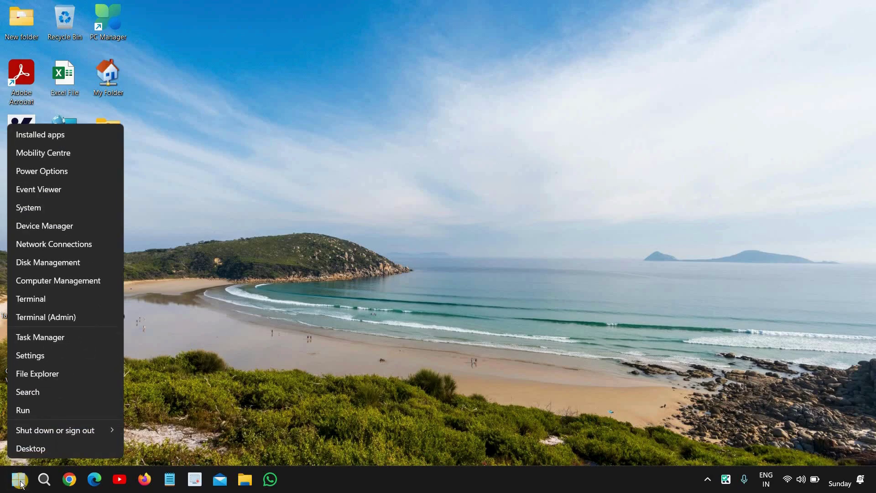
{"action": "left_click", "coordinate": [47, 355]}
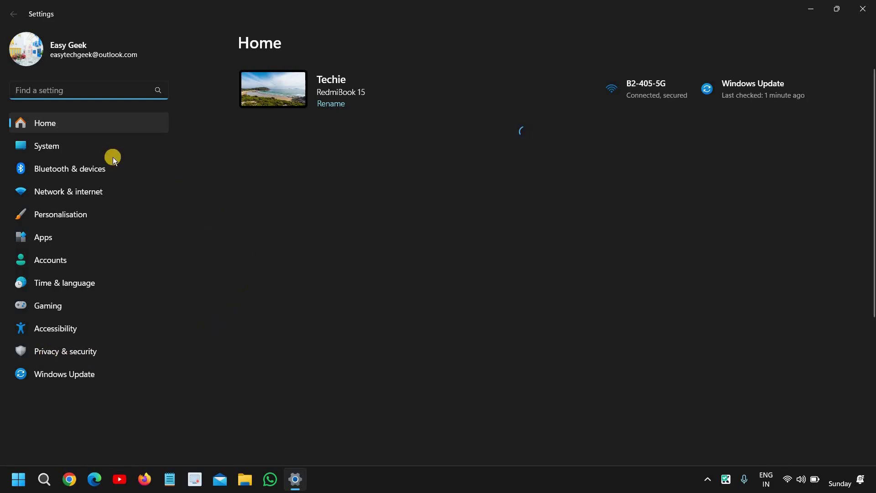
{"action": "left_click", "coordinate": [58, 146]}
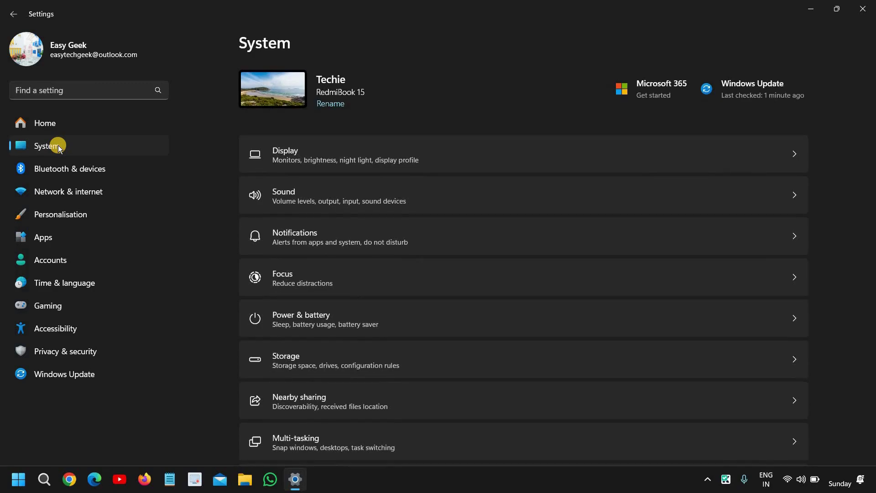
{"action": "left_click", "coordinate": [83, 217]}
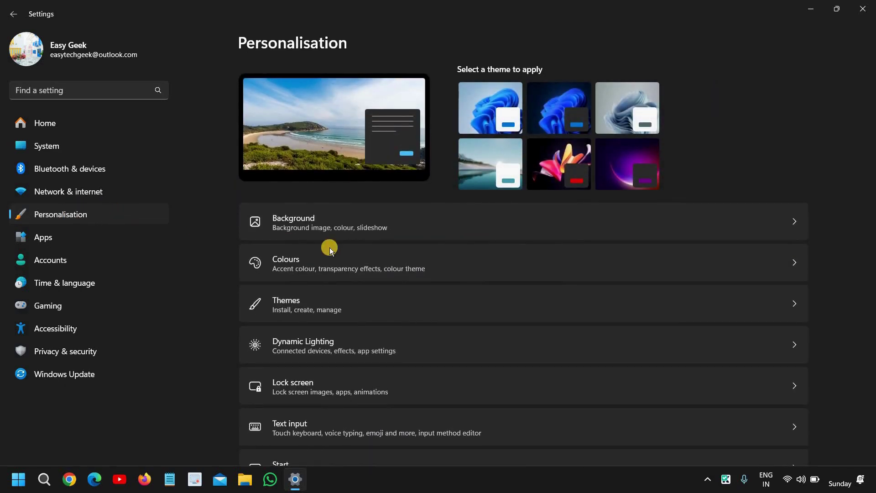
In Colours, set the colour mode to Dark, then close Settings
{"action": "left_click", "coordinate": [334, 267]}
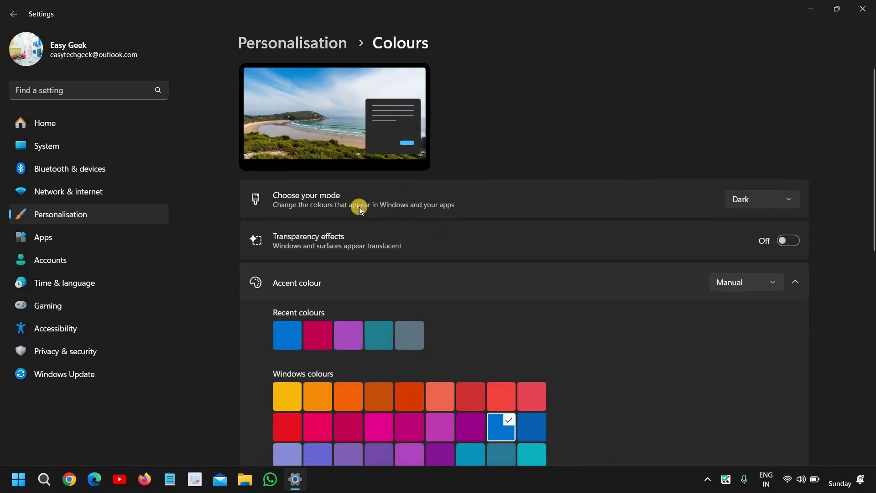
{"action": "left_click", "coordinate": [760, 199]}
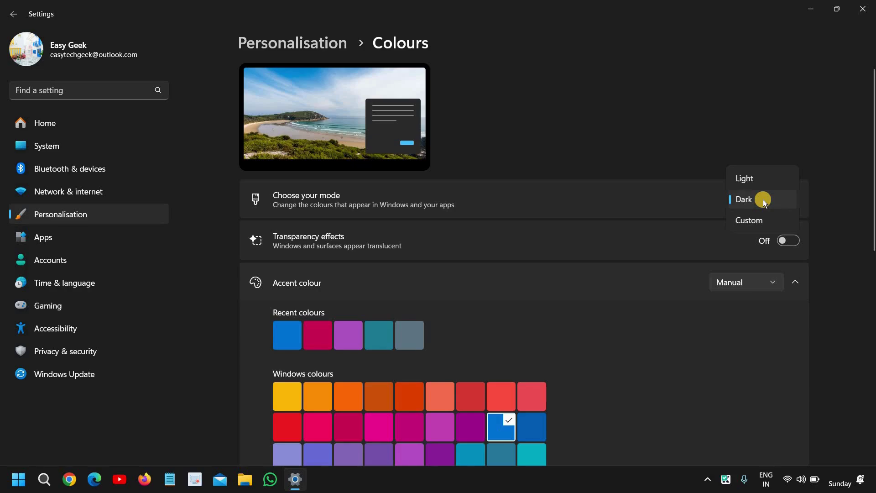
{"action": "left_click", "coordinate": [761, 177]}
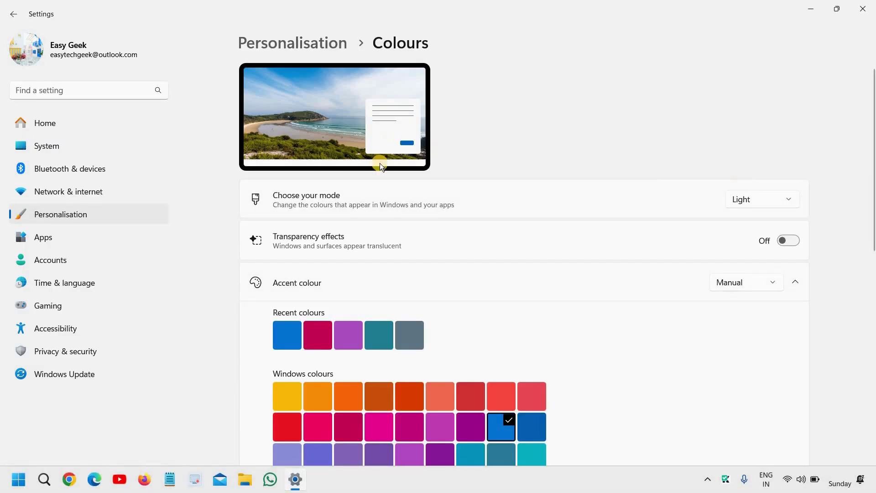
{"action": "left_click", "coordinate": [742, 199]}
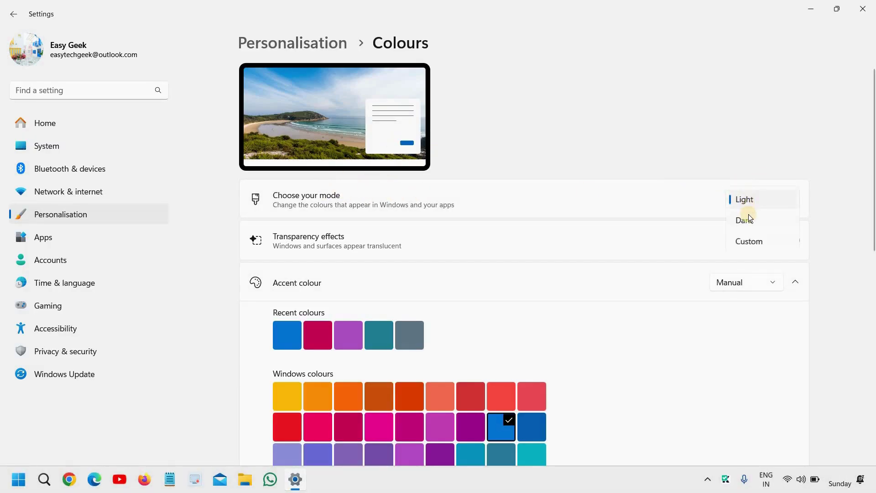
{"action": "left_click", "coordinate": [745, 220]}
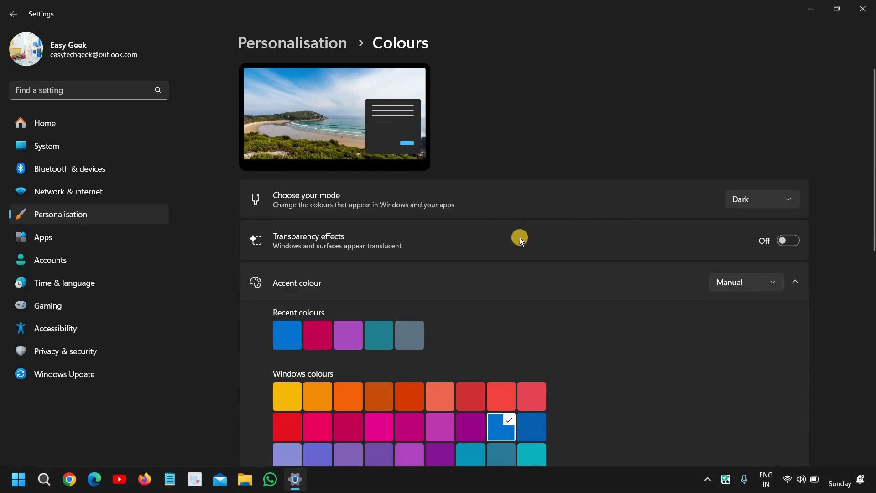
{"action": "left_click", "coordinate": [751, 200]}
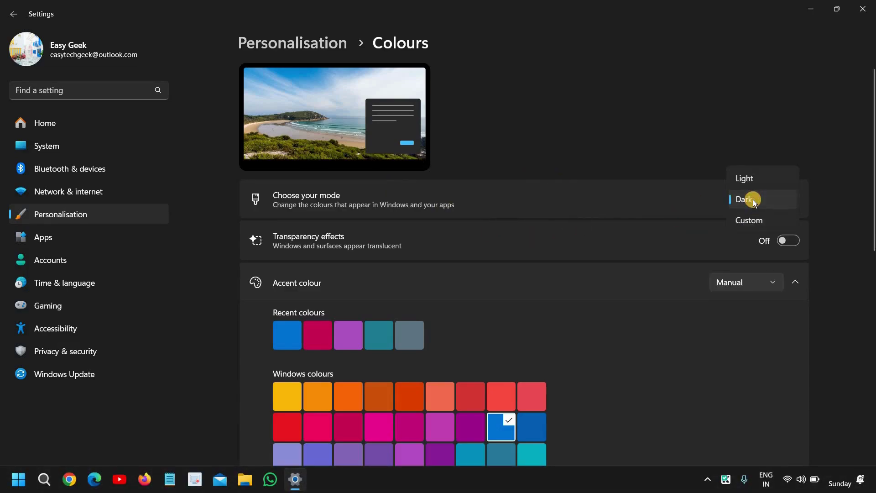
{"action": "left_click", "coordinate": [581, 157]}
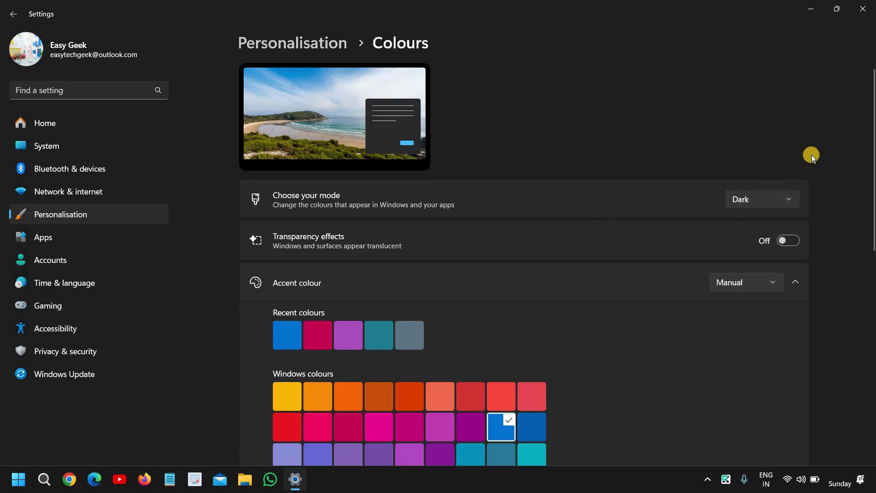
{"action": "left_click", "coordinate": [865, 10]}
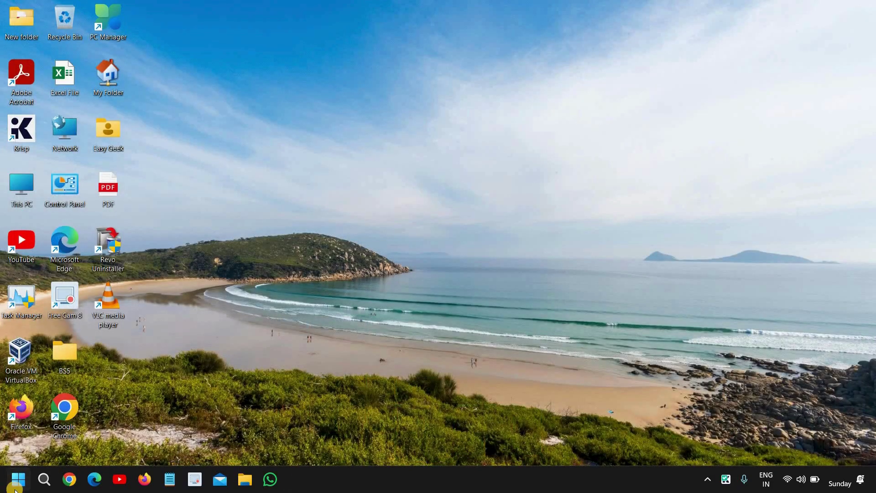
Relaunch Settings from the Win+X menu and go to Privacy & security
{"action": "right_click", "coordinate": [30, 479]}
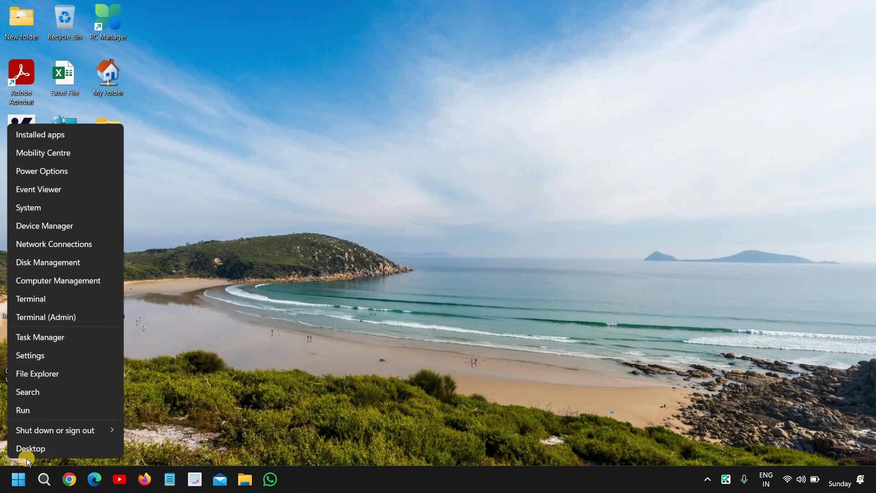
{"action": "left_click", "coordinate": [238, 358]}
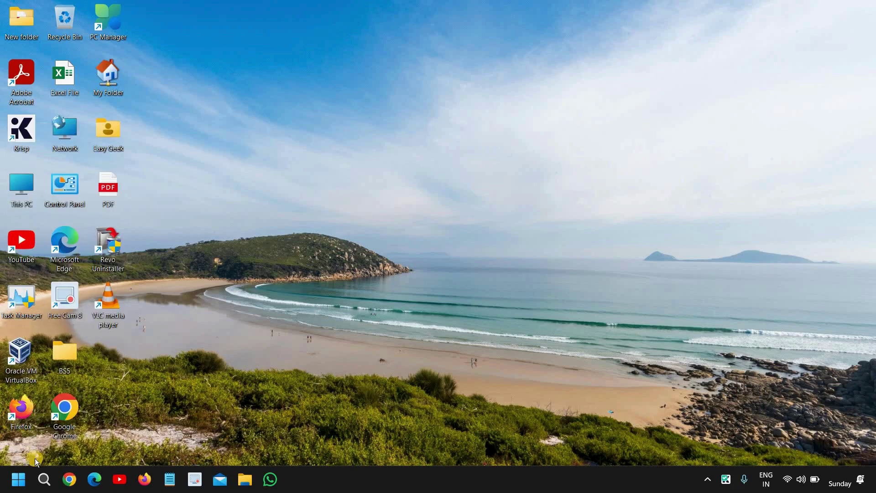
{"action": "right_click", "coordinate": [18, 478]}
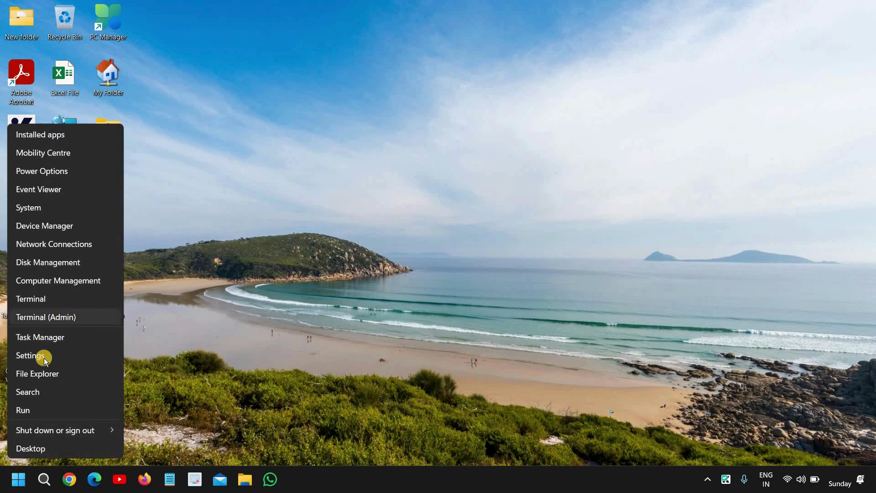
{"action": "left_click", "coordinate": [44, 357]}
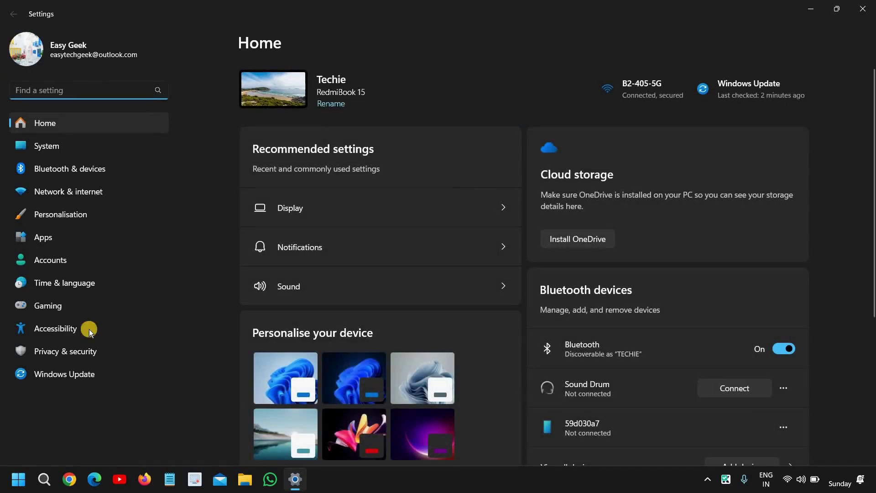
{"action": "left_click", "coordinate": [68, 351]}
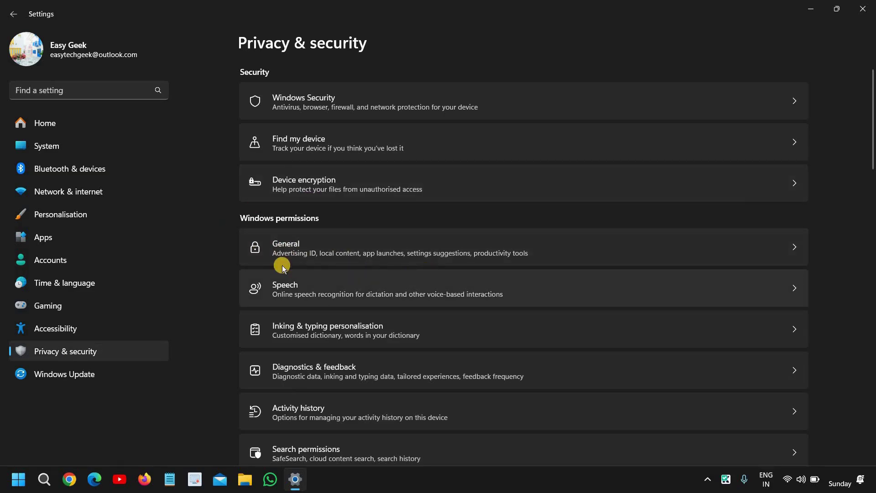
In General privacy, turn off advertising ID ads, language-list content, app-launch tracking and suggested content
{"action": "left_click", "coordinate": [329, 257]}
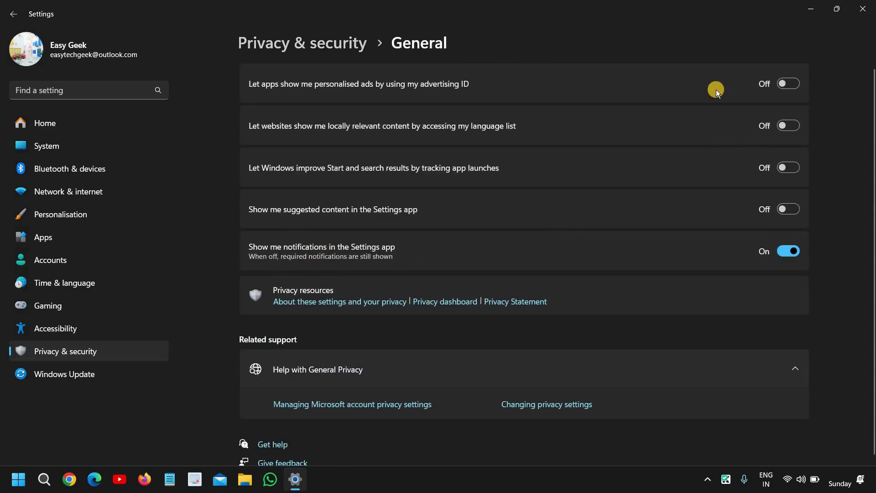
{"action": "left_click", "coordinate": [788, 83]}
{"action": "left_click", "coordinate": [789, 125]}
{"action": "left_click", "coordinate": [789, 167]}
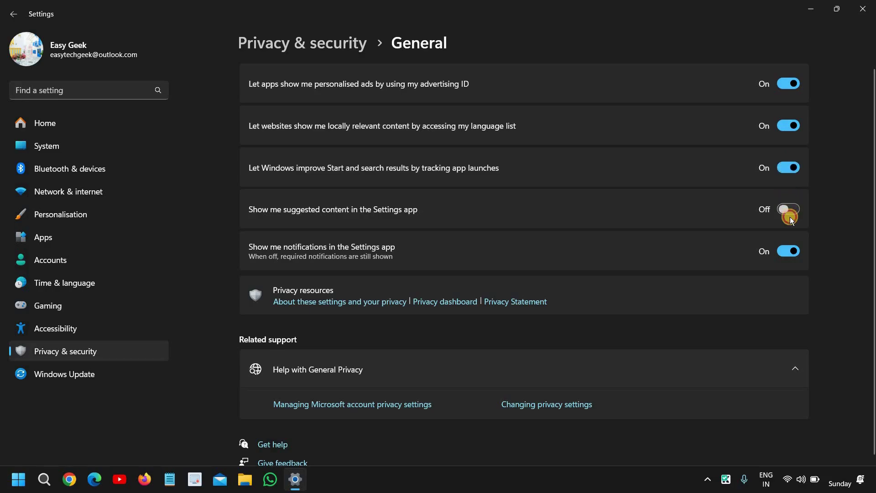
{"action": "left_click", "coordinate": [788, 209]}
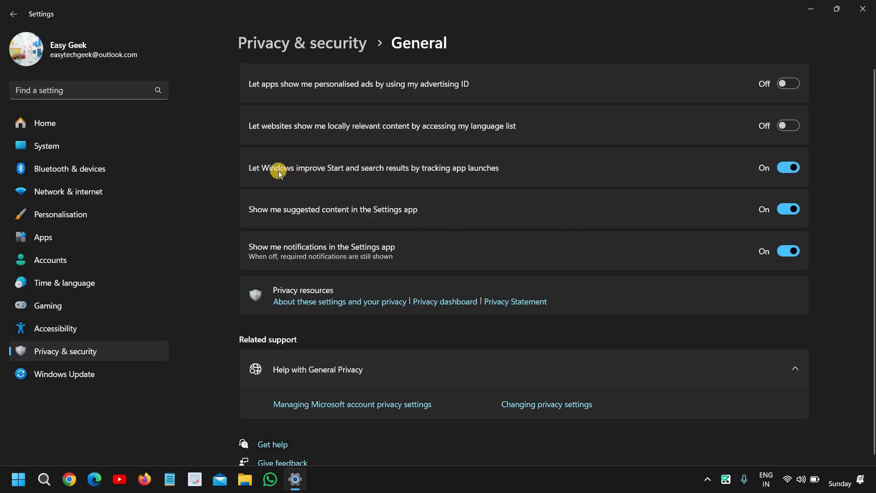
{"action": "left_click", "coordinate": [793, 169]}
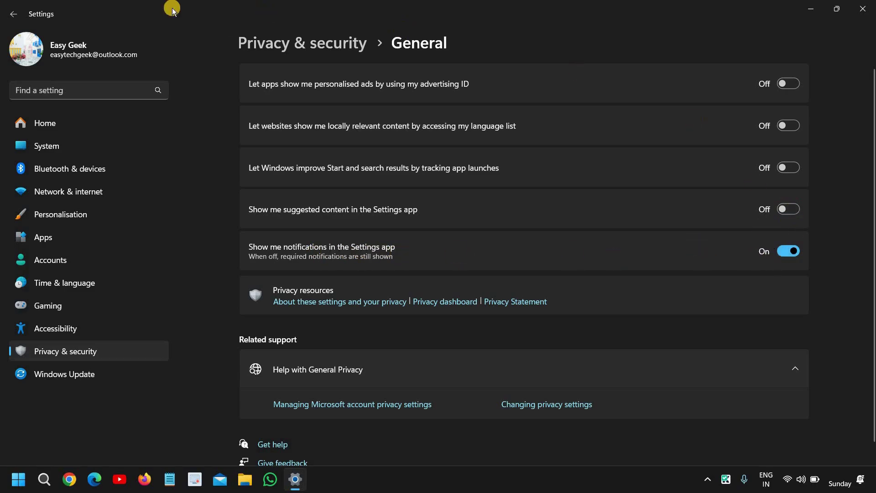
Switch off Online speech recognition on the Privacy & security Speech page
{"action": "left_click", "coordinate": [9, 15]}
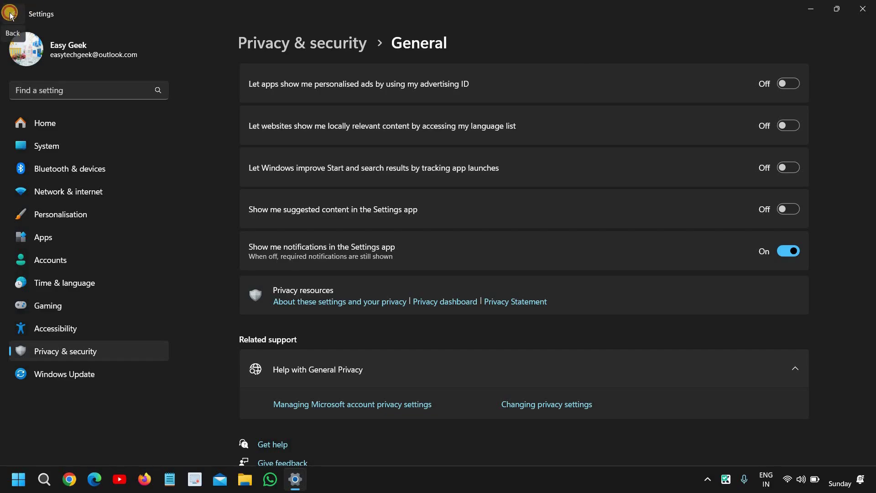
{"action": "left_click", "coordinate": [362, 301]}
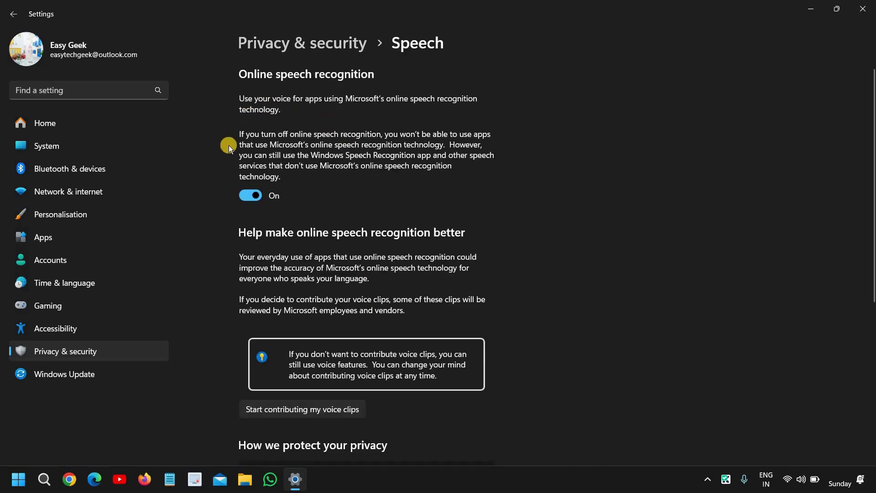
{"action": "left_click", "coordinate": [247, 194]}
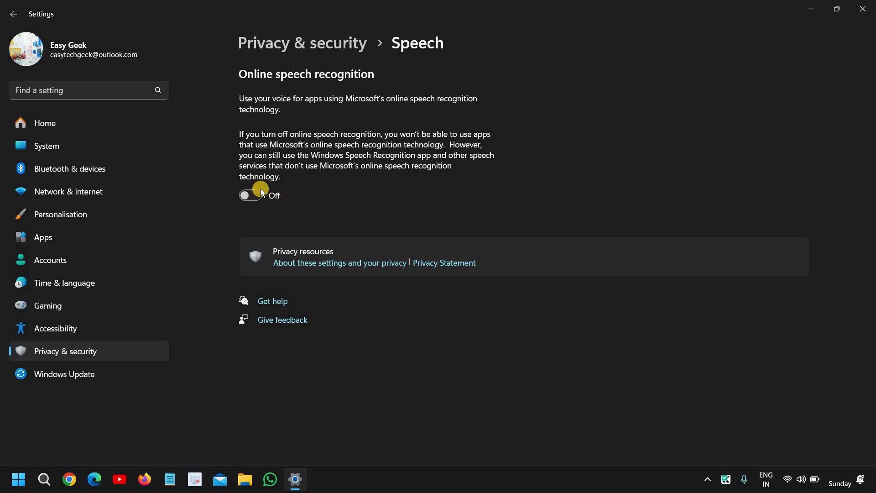
{"action": "left_click", "coordinate": [14, 17]}
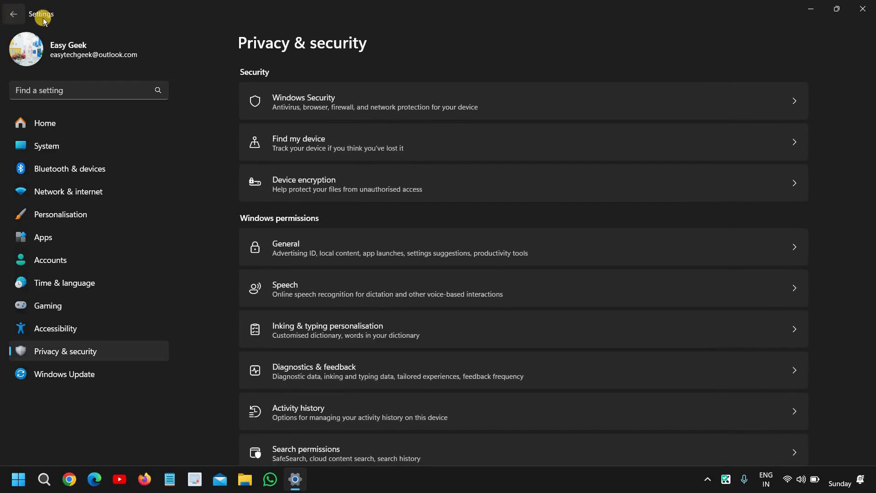
{"action": "scroll", "coordinate": [361, 216], "scroll_direction": "down", "scroll_amount": 2}
{"action": "scroll", "coordinate": [361, 216], "scroll_direction": "down", "scroll_amount": 1}
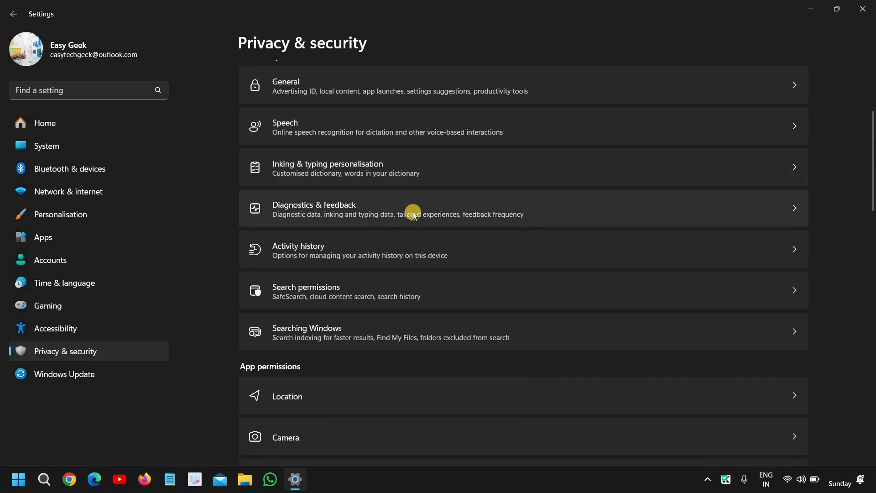
{"action": "left_click", "coordinate": [430, 169]}
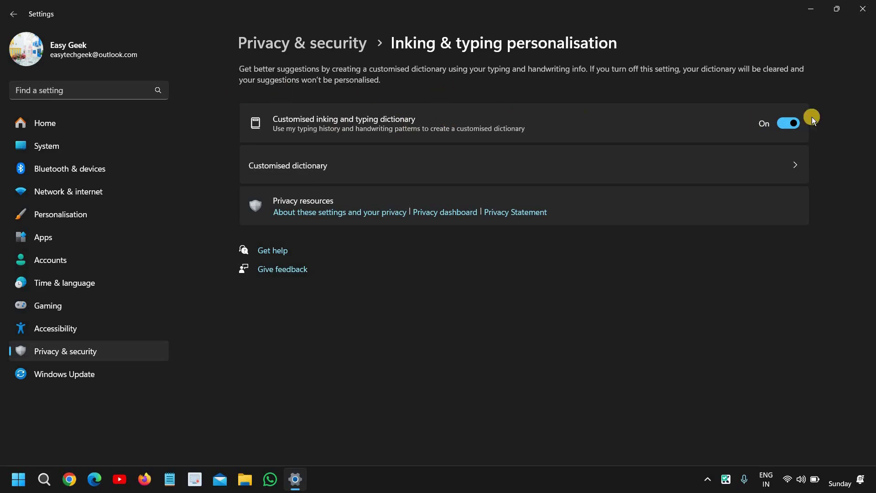
{"action": "left_click", "coordinate": [13, 14]}
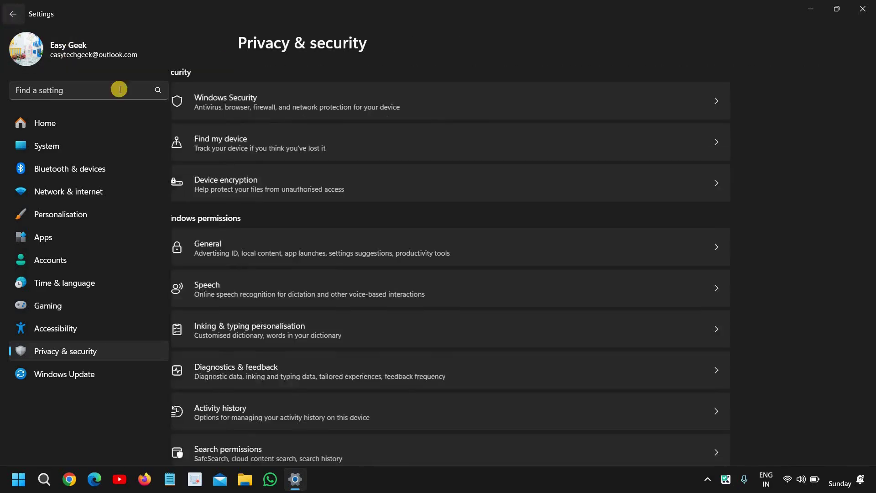
{"action": "scroll", "coordinate": [308, 318], "scroll_direction": "down", "scroll_amount": 2}
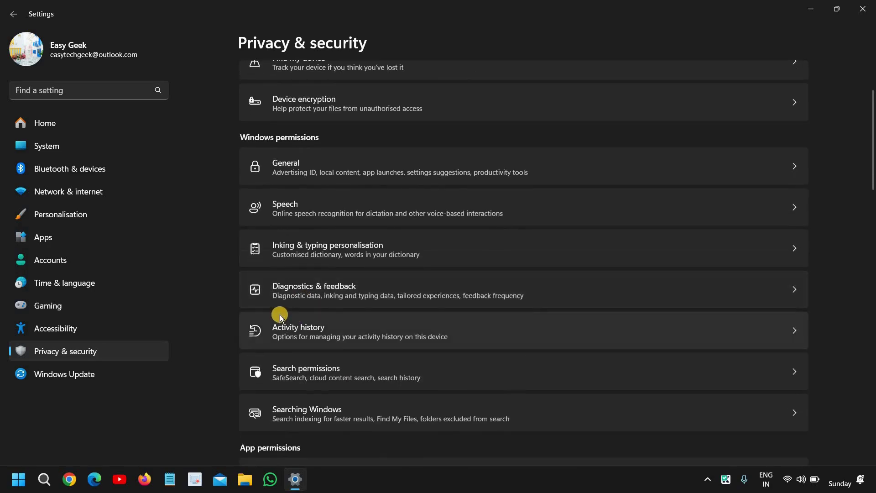
Leave optional diagnostic data off in Diagnostics & feedback, then close Settings
{"action": "left_click", "coordinate": [370, 293]}
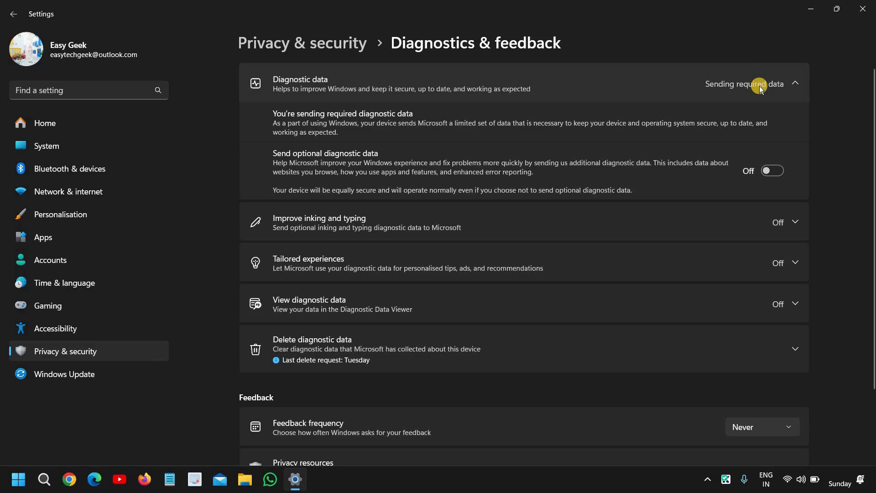
{"action": "left_click", "coordinate": [773, 168]}
{"action": "left_click", "coordinate": [773, 168]}
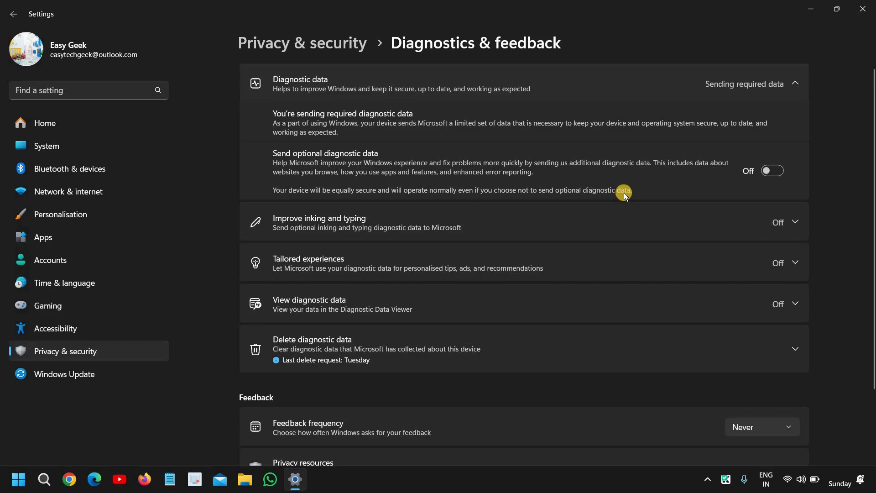
{"action": "scroll", "coordinate": [624, 189], "scroll_direction": "down", "scroll_amount": 3}
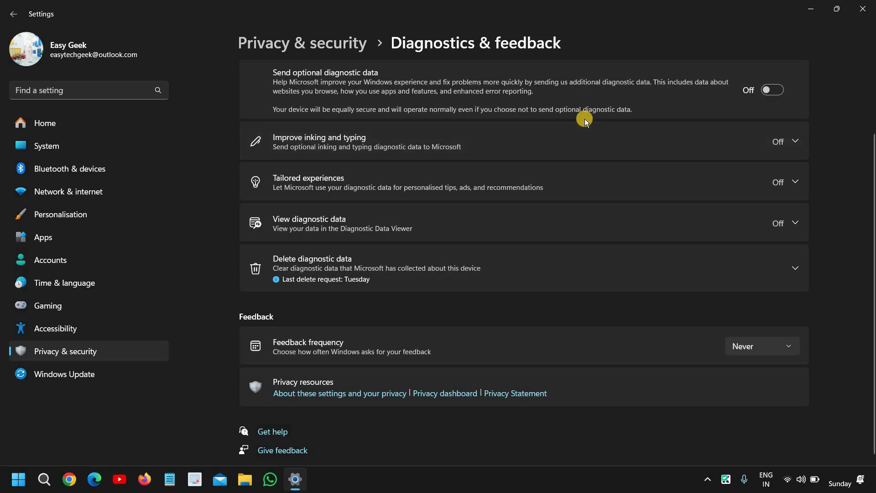
{"action": "left_click", "coordinate": [862, 10]}
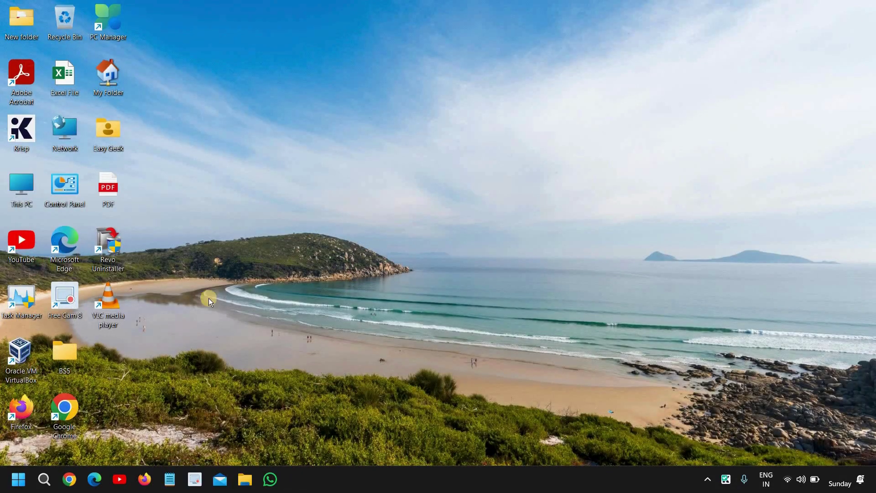
Relaunch Settings from the Win+X menu and go to the System page
{"action": "right_click", "coordinate": [21, 480]}
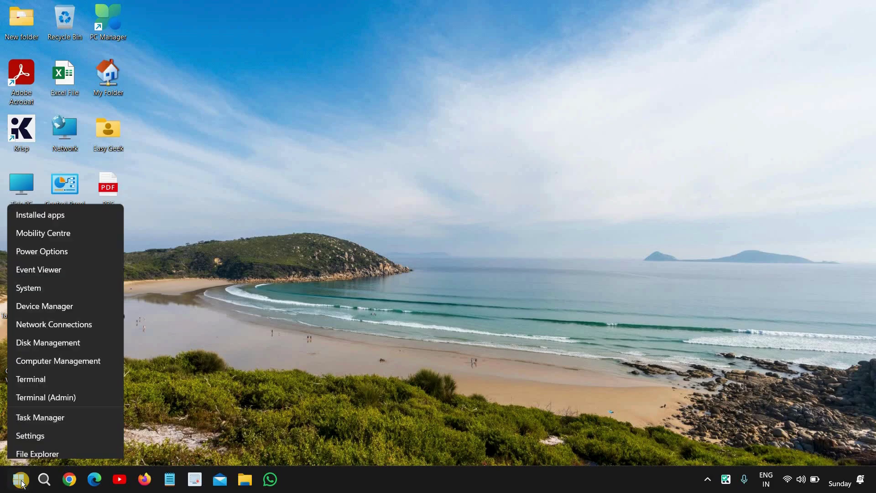
{"action": "left_click", "coordinate": [64, 354]}
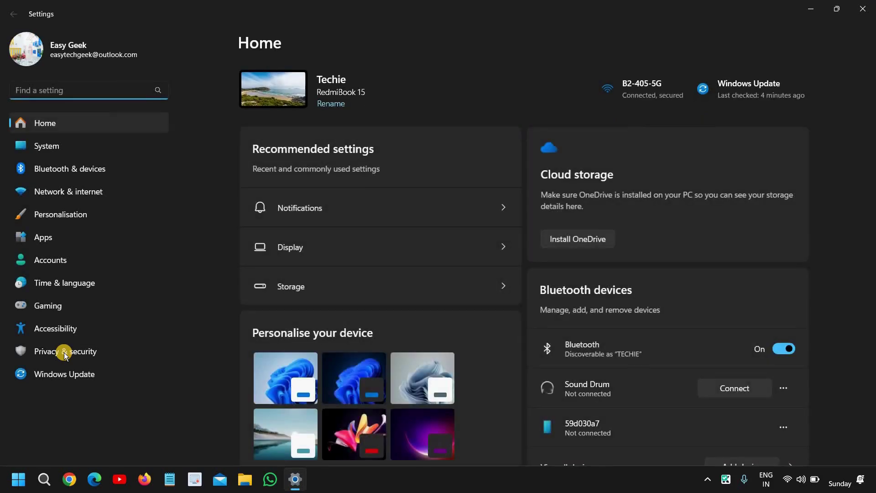
{"action": "left_click", "coordinate": [41, 147]}
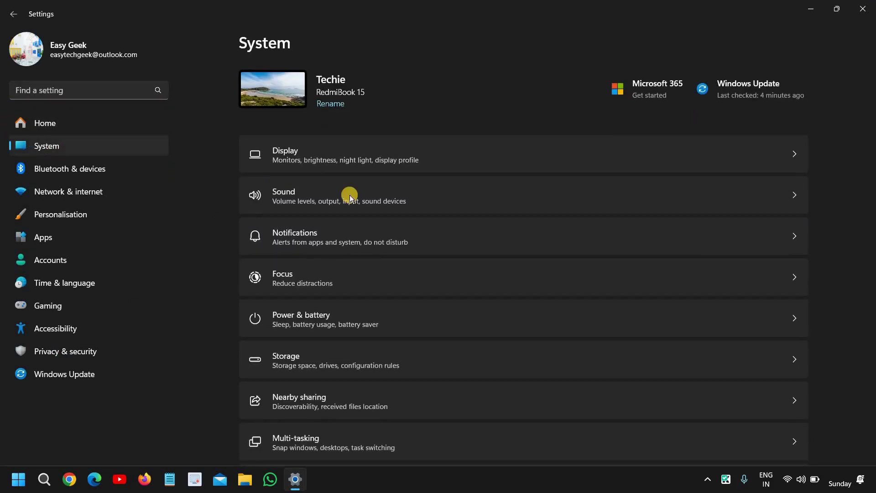
Turn off Snipping Tool and Camera notifications, keeping Security and Maintenance notifications on
{"action": "left_click", "coordinate": [364, 245]}
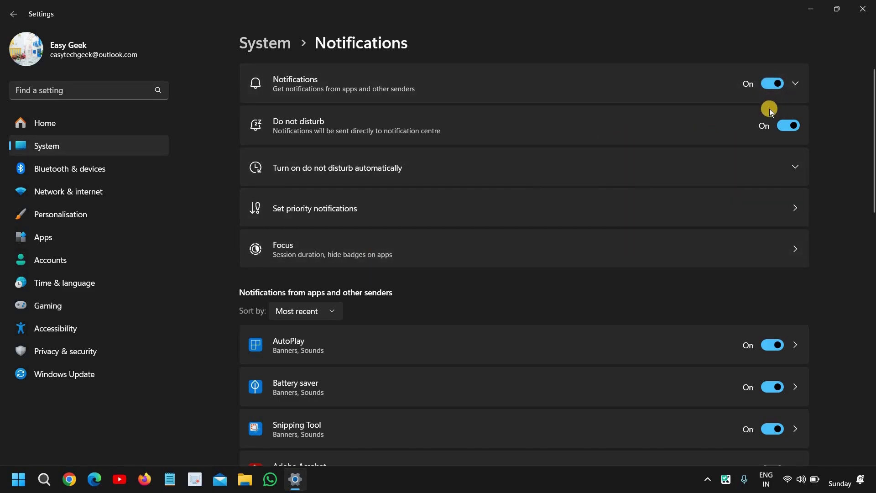
{"action": "scroll", "coordinate": [668, 125], "scroll_direction": "down", "scroll_amount": 2}
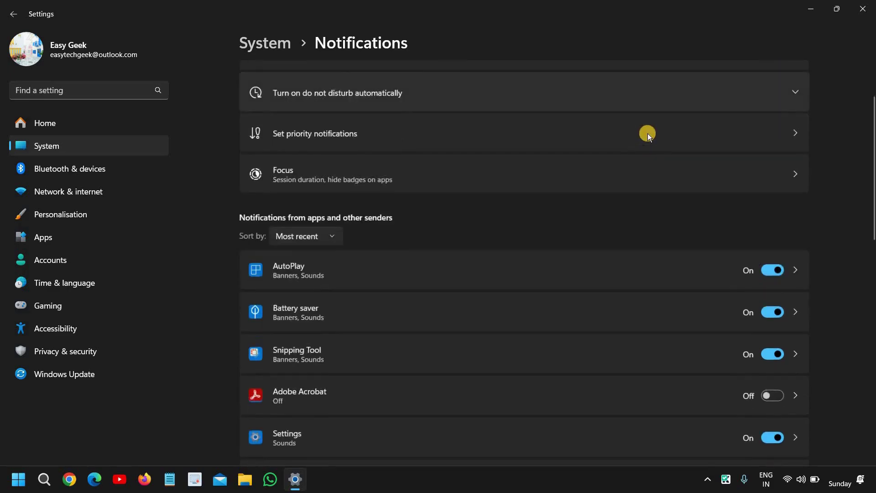
{"action": "scroll", "coordinate": [648, 134], "scroll_direction": "down", "scroll_amount": 2}
{"action": "scroll", "coordinate": [648, 134], "scroll_direction": "down", "scroll_amount": 3}
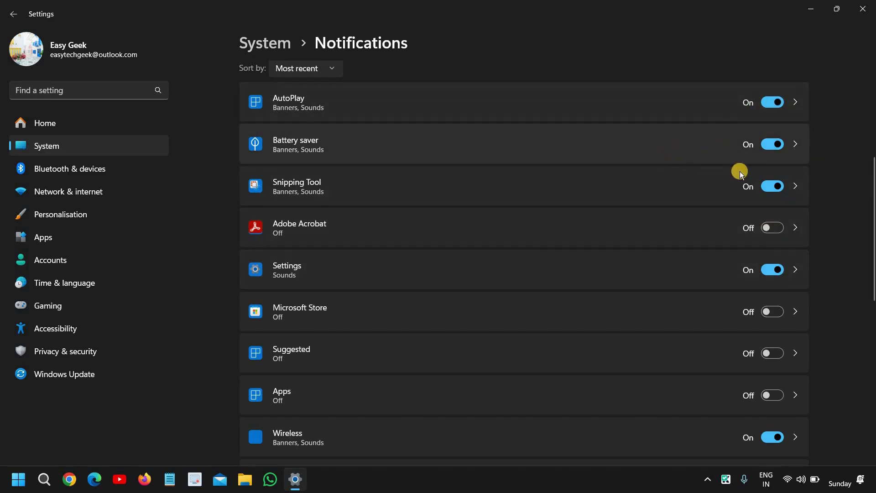
{"action": "left_click", "coordinate": [765, 186]}
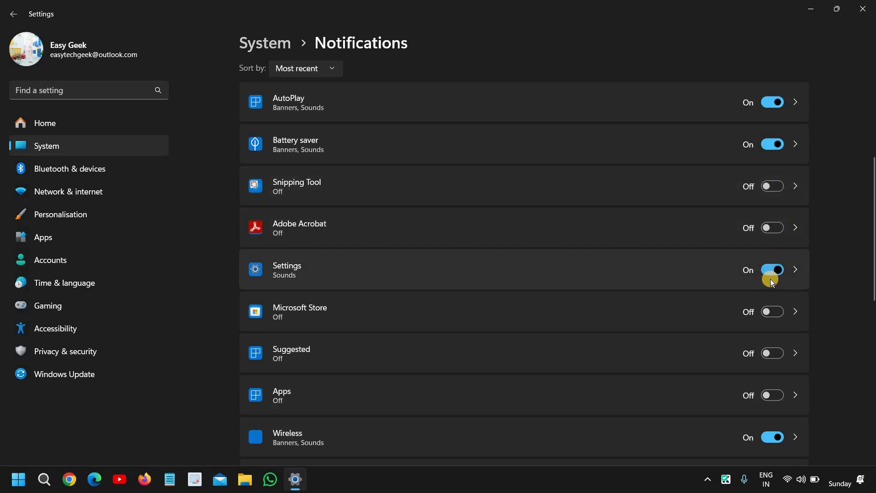
{"action": "scroll", "coordinate": [769, 278], "scroll_direction": "down", "scroll_amount": 2}
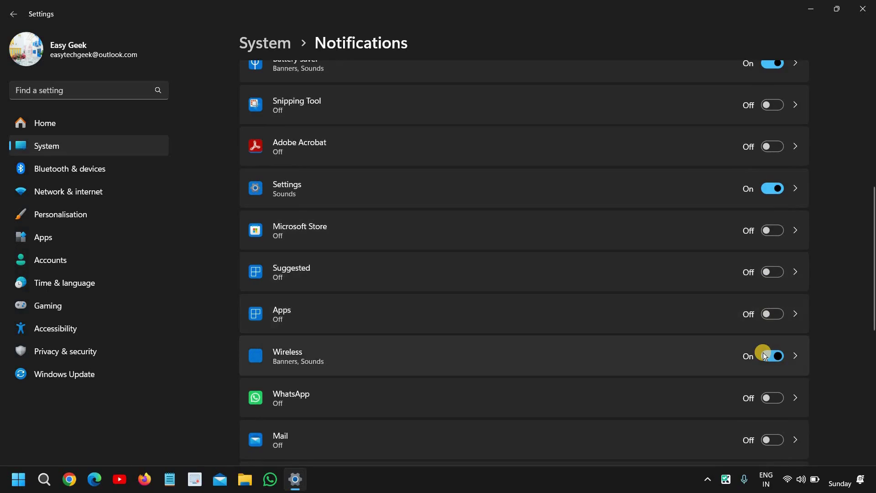
{"action": "scroll", "coordinate": [763, 354], "scroll_direction": "down", "scroll_amount": 1}
{"action": "scroll", "coordinate": [762, 354], "scroll_direction": "down", "scroll_amount": 3}
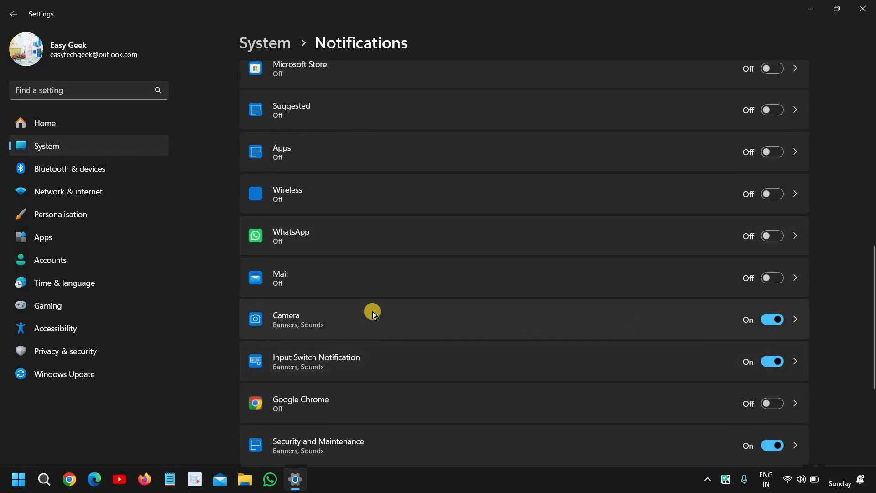
{"action": "left_click", "coordinate": [766, 318]}
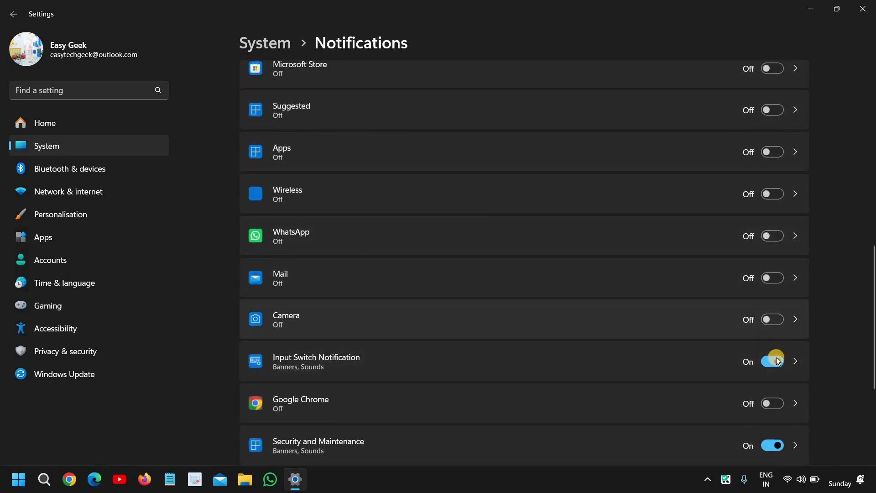
{"action": "scroll", "coordinate": [776, 361], "scroll_direction": "down", "scroll_amount": 1}
{"action": "scroll", "coordinate": [776, 360], "scroll_direction": "down", "scroll_amount": 1}
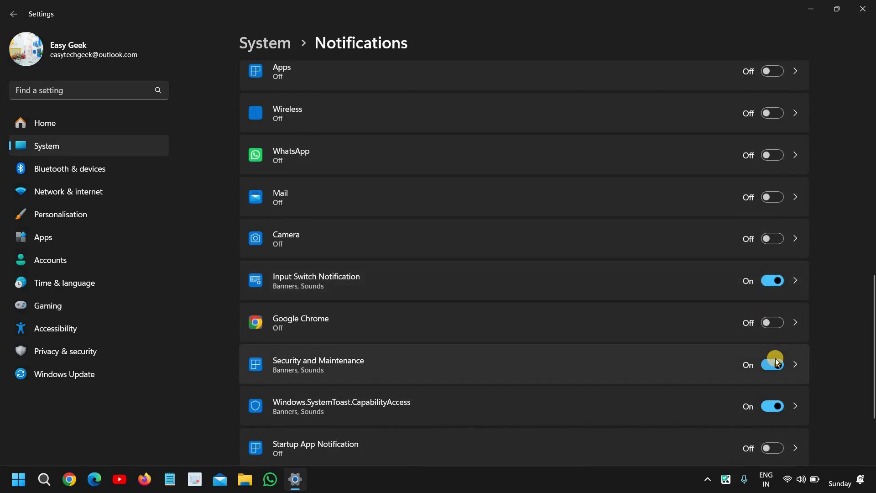
{"action": "left_click", "coordinate": [775, 365]}
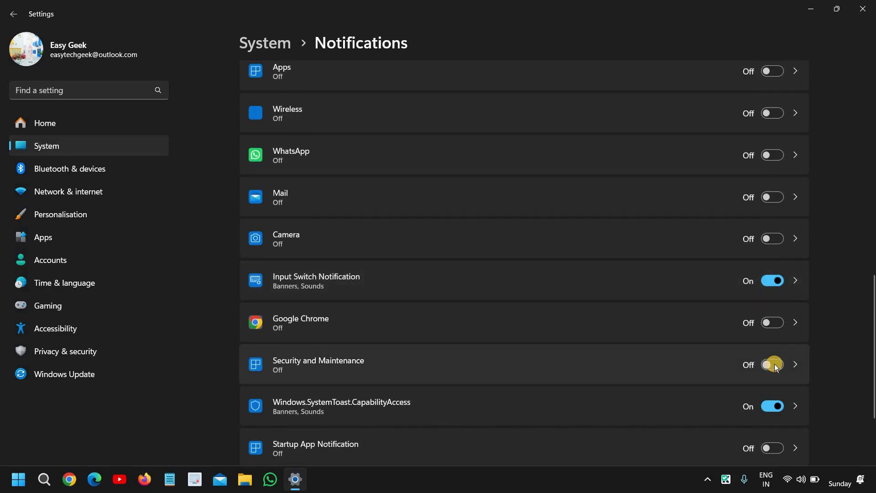
{"action": "left_click", "coordinate": [746, 369]}
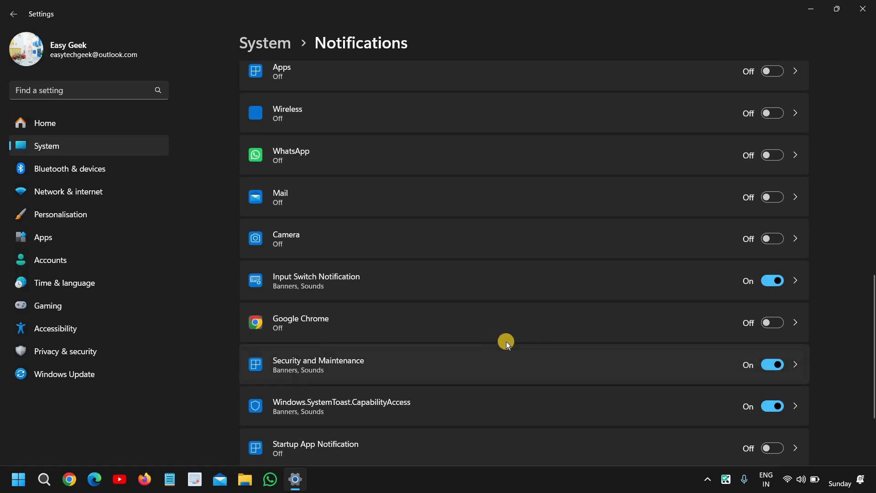
{"action": "scroll", "coordinate": [508, 342], "scroll_direction": "down", "scroll_amount": 2}
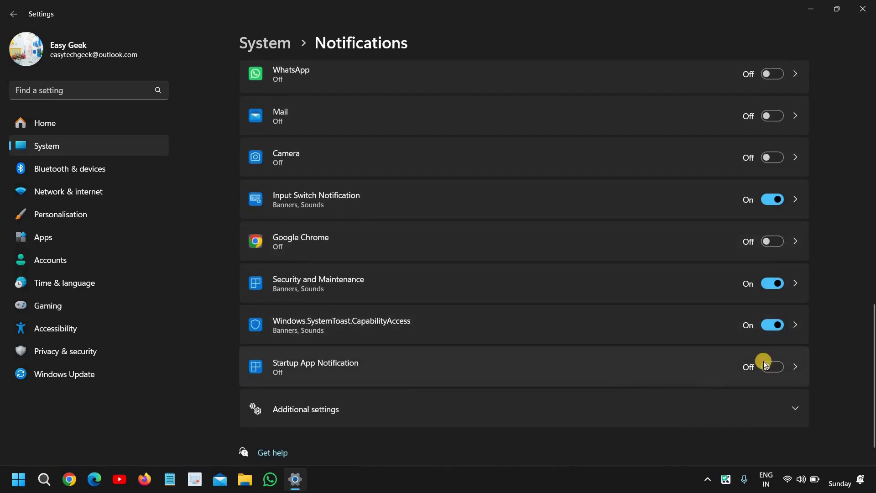
{"action": "scroll", "coordinate": [682, 343], "scroll_direction": "up", "scroll_amount": 3}
{"action": "scroll", "coordinate": [471, 323], "scroll_direction": "up", "scroll_amount": 1}
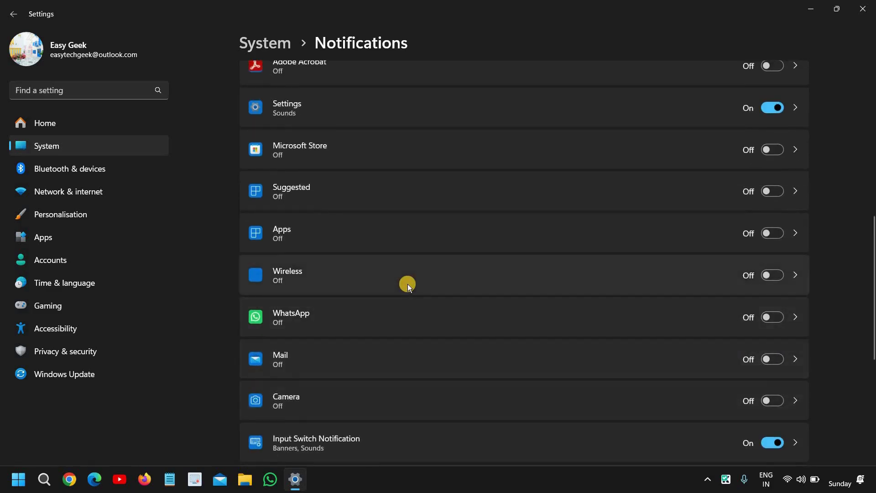
{"action": "scroll", "coordinate": [356, 294], "scroll_direction": "up", "scroll_amount": 4}
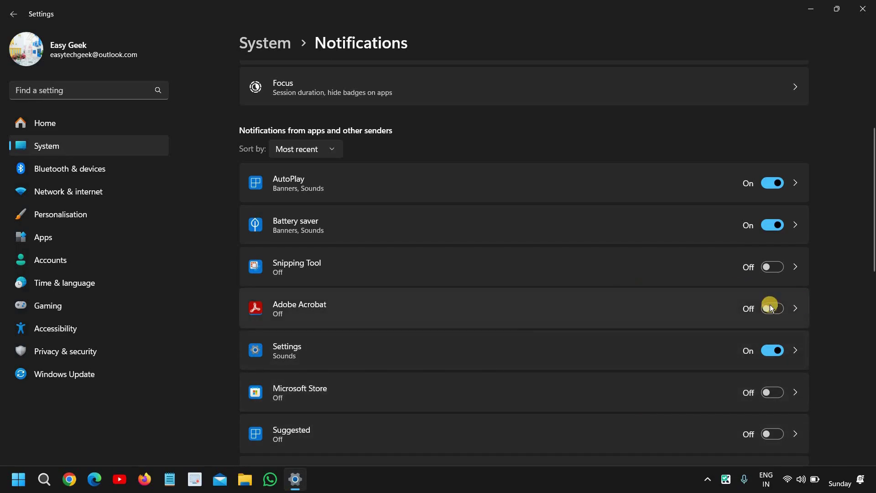
{"action": "scroll", "coordinate": [511, 371], "scroll_direction": "up", "scroll_amount": 5}
{"action": "scroll", "coordinate": [482, 343], "scroll_direction": "down", "scroll_amount": 2}
{"action": "scroll", "coordinate": [380, 313], "scroll_direction": "down", "scroll_amount": 3}
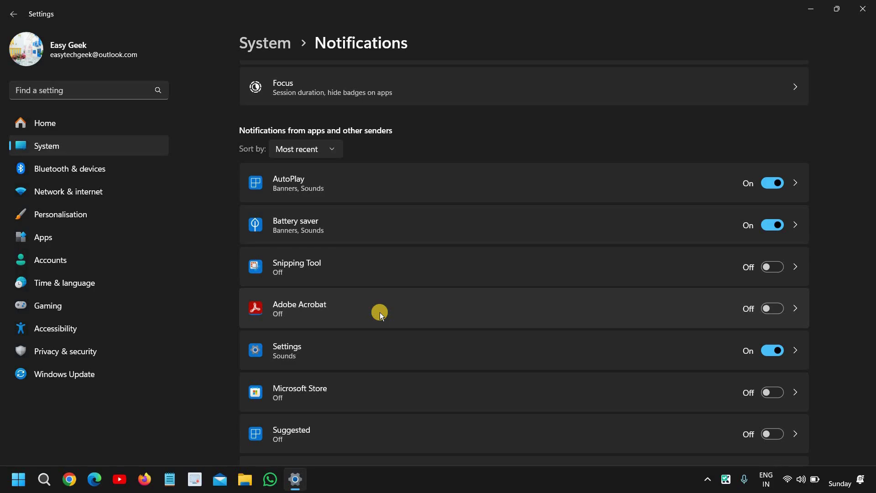
{"action": "scroll", "coordinate": [329, 305], "scroll_direction": "up", "scroll_amount": 3}
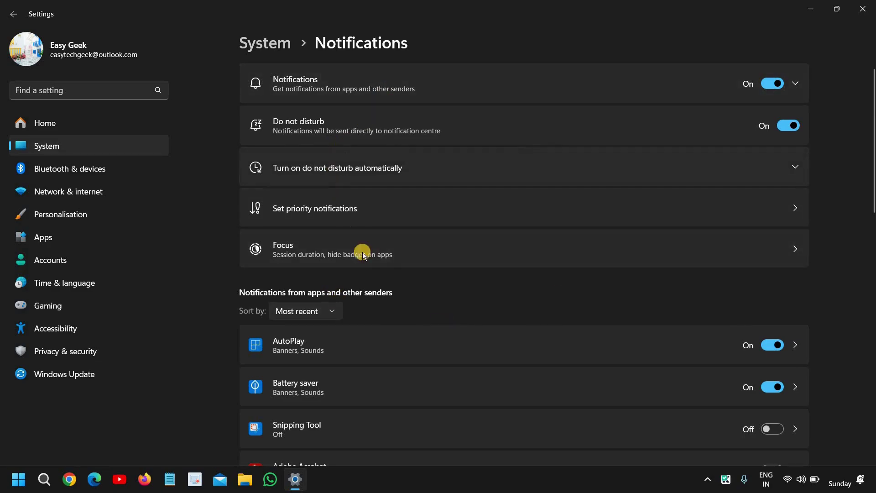
{"action": "left_click", "coordinate": [864, 12]}
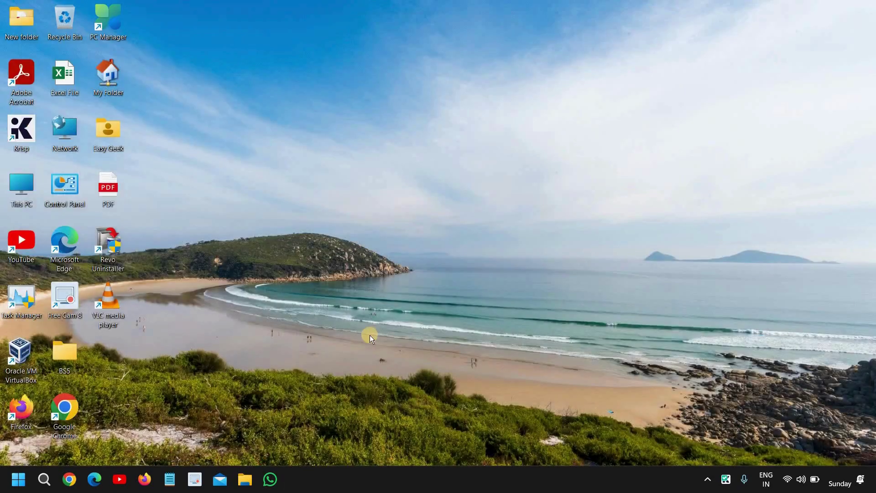